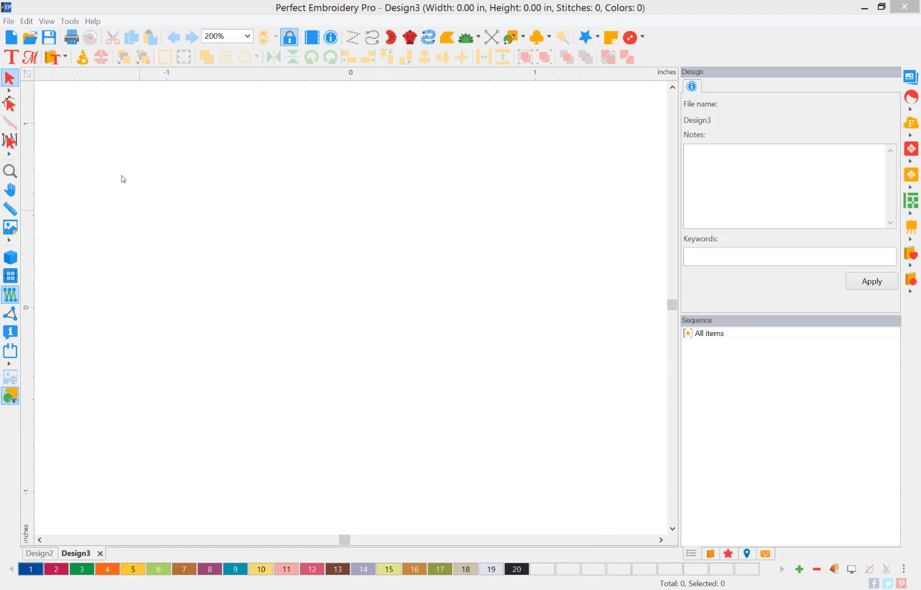
Load the quilt-block JPG from the Desktop as the backdrop image.
click(8, 22)
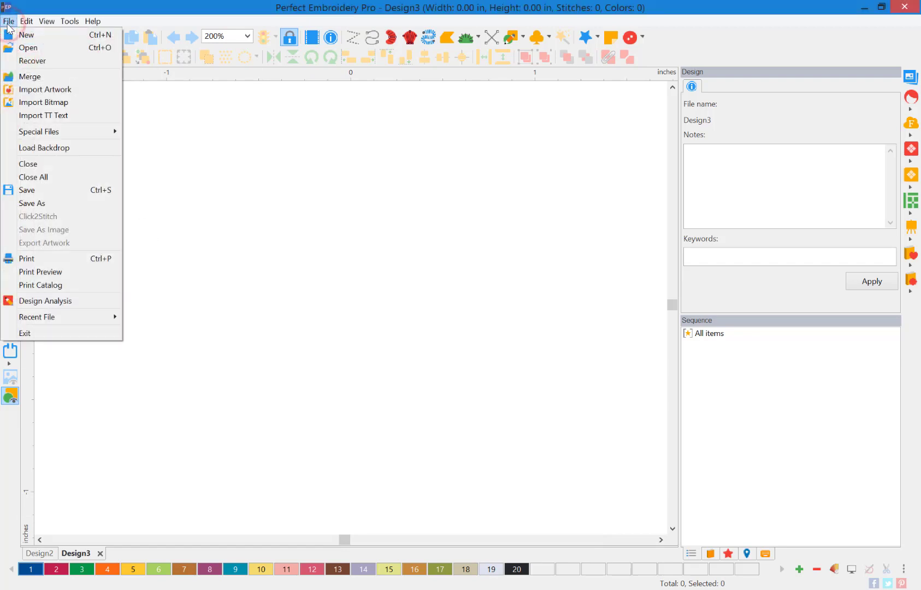
click(70, 149)
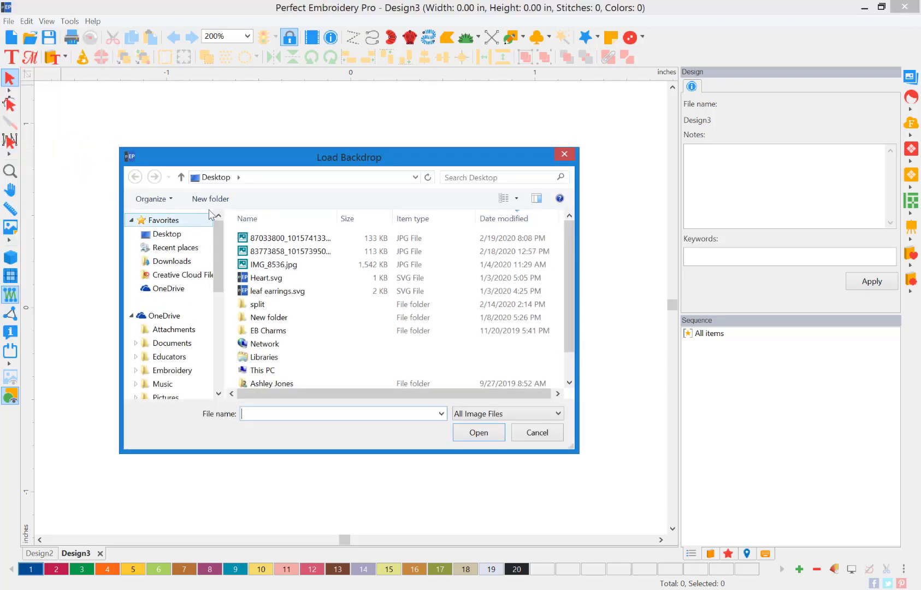
click(288, 238)
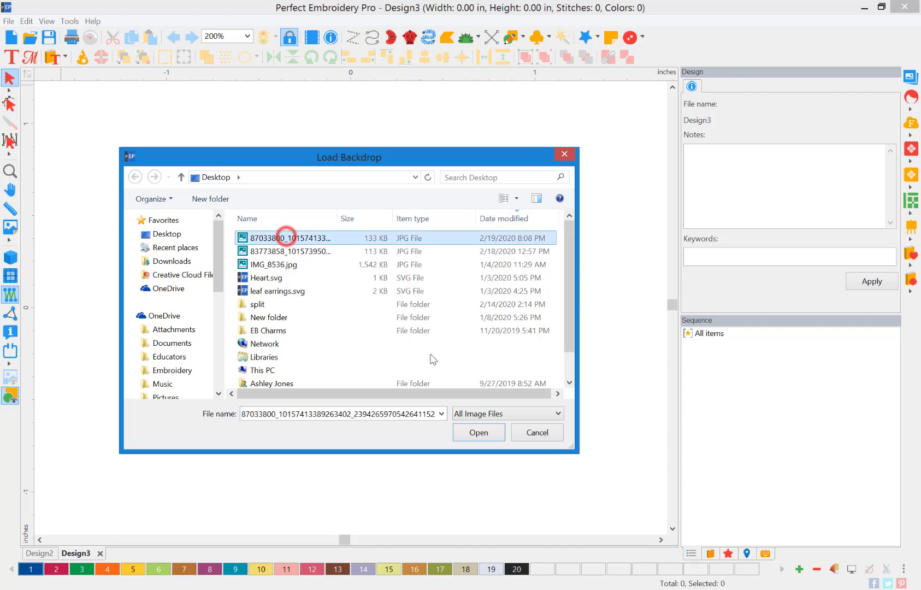
click(488, 434)
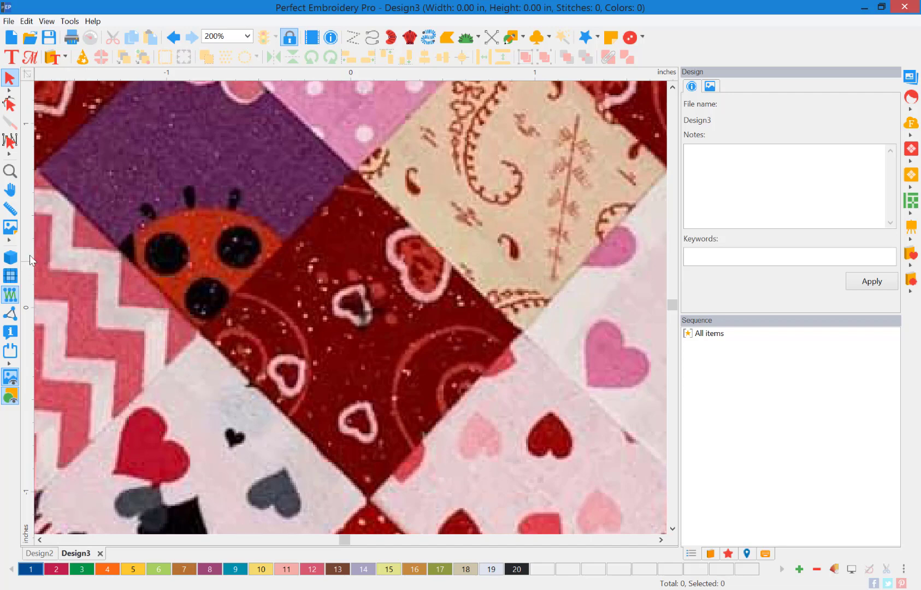
Define the backdrop scale so the horizontal line across the block measures 12 inches.
click(9, 173)
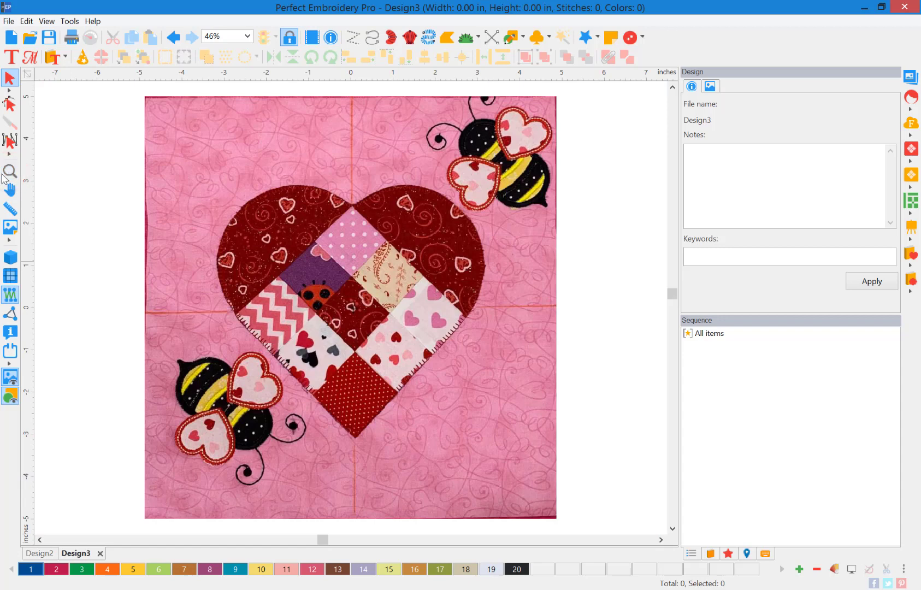
click(9, 242)
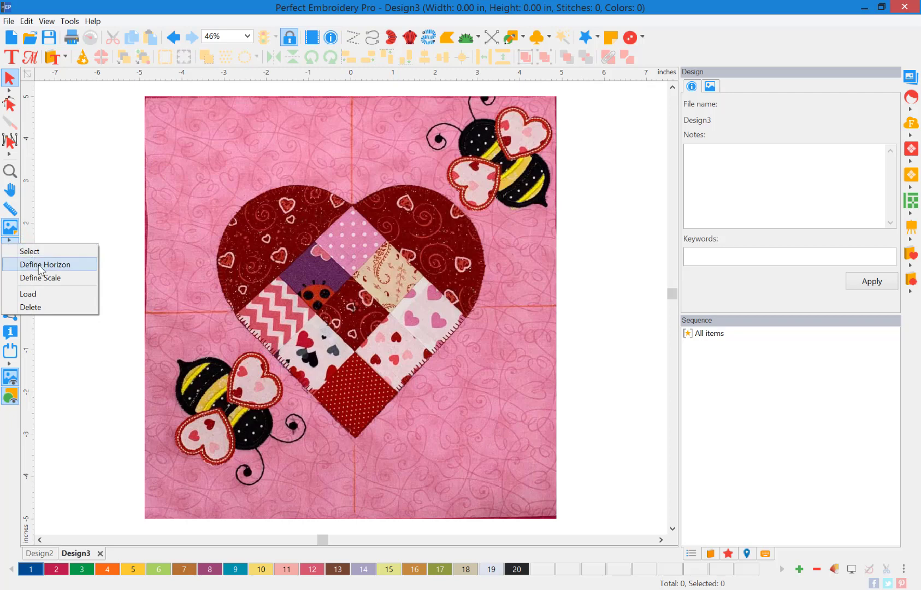
click(51, 278)
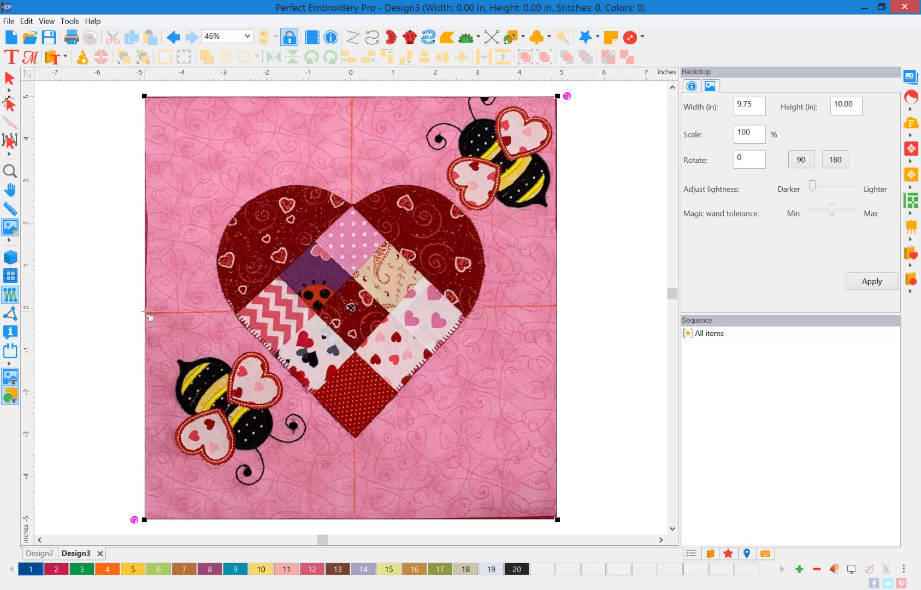
click(146, 313)
click(556, 307)
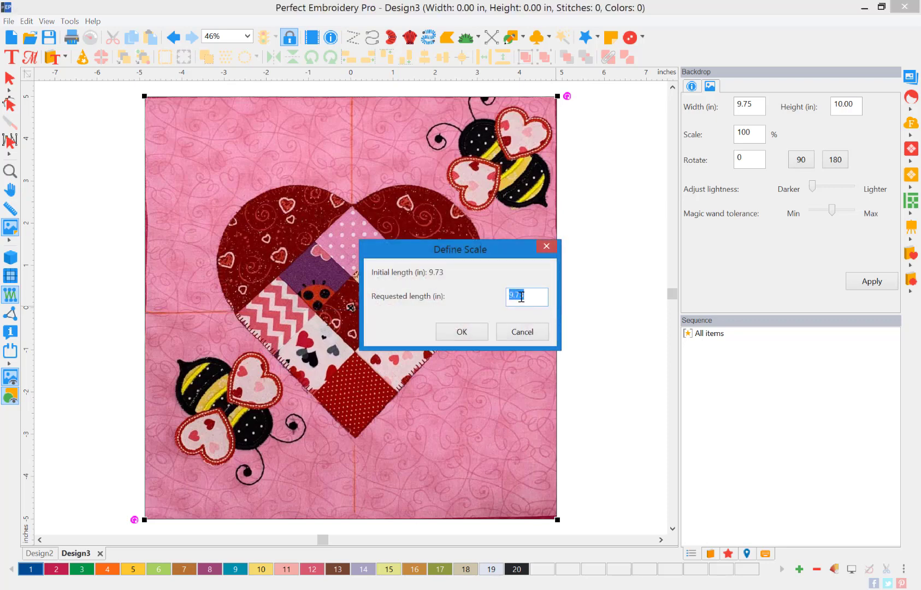
text(12)
click(474, 333)
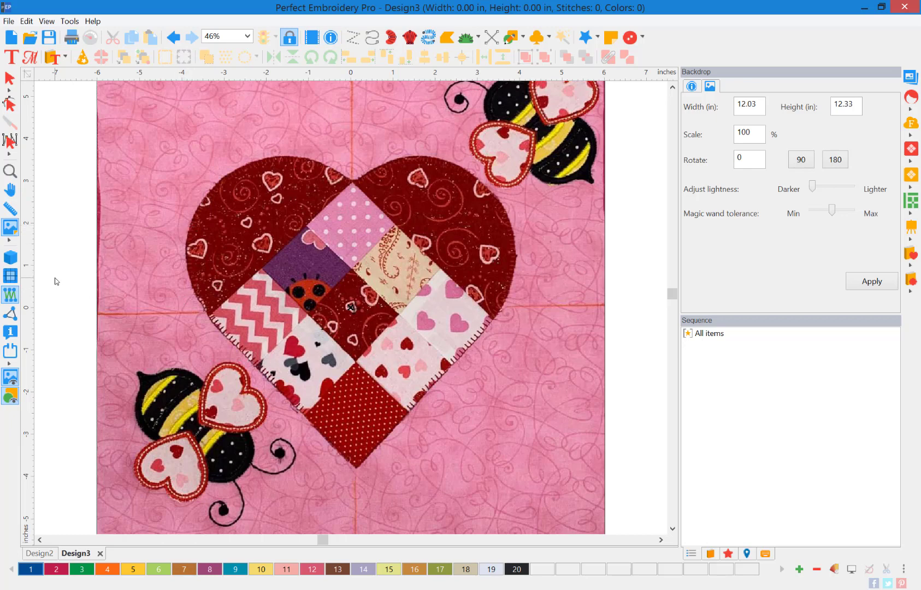
Draw a rectangle outline covering the whole backdrop, about 11.94 by 12.35 inches.
click(9, 173)
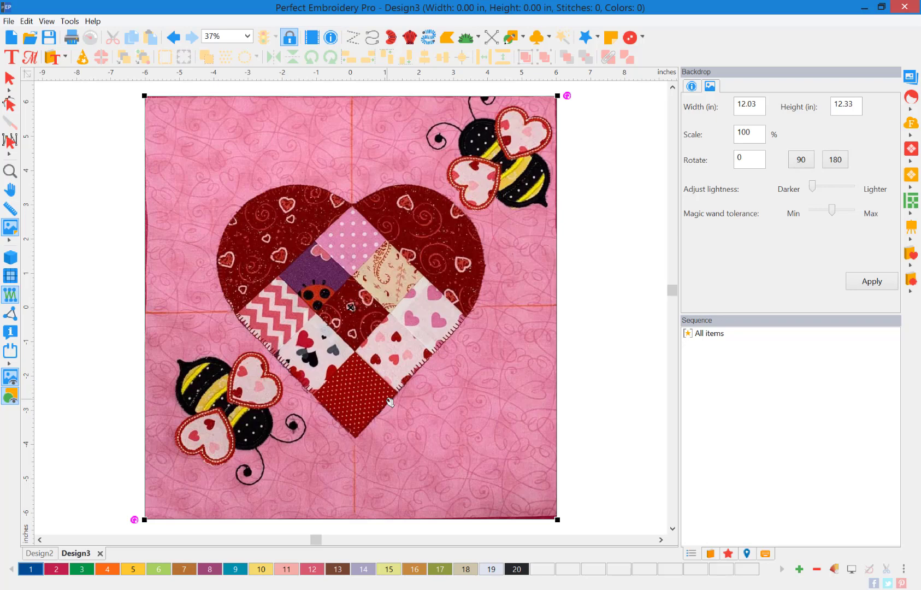
click(523, 37)
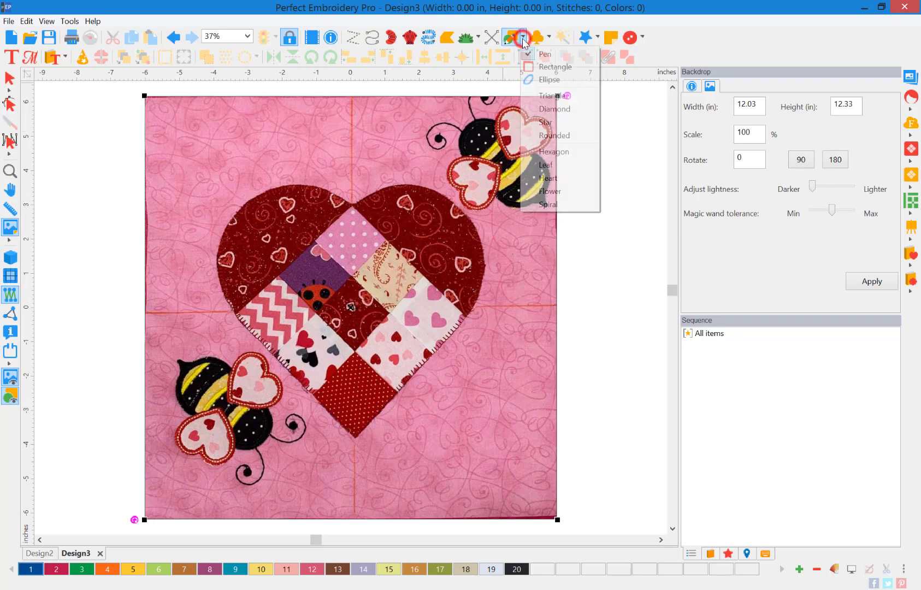
click(540, 68)
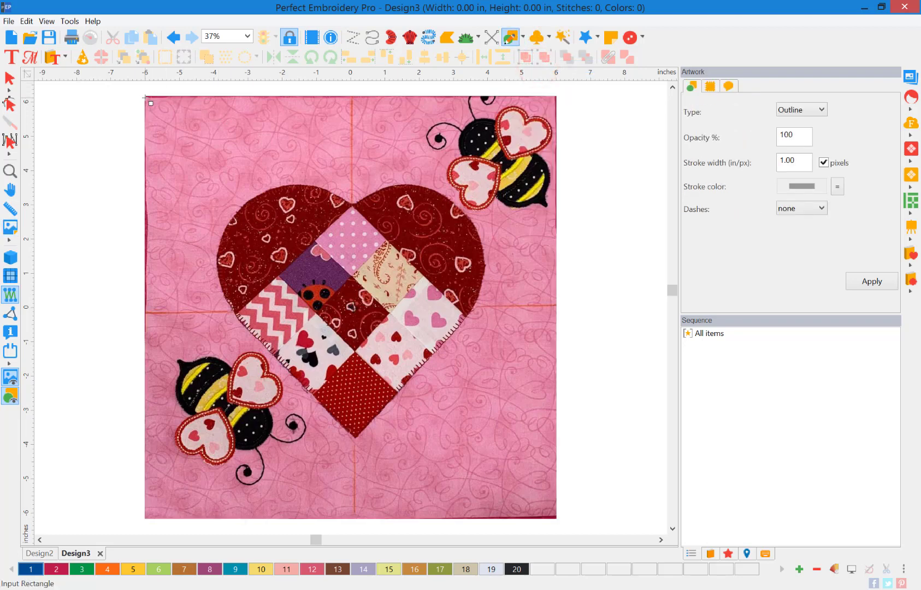
mouse_move(146, 97)
mouse_down()
mouse_move(524, 524)
mouse_move(555, 518)
mouse_up()
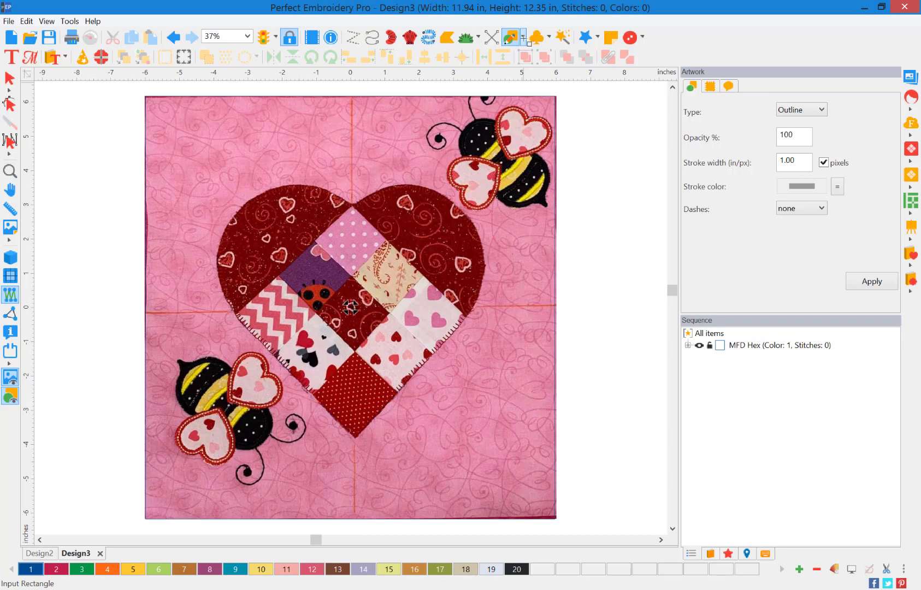
Switch to the Pen tool and start tracing the heart's top edge, then remove the placed points.
click(523, 37)
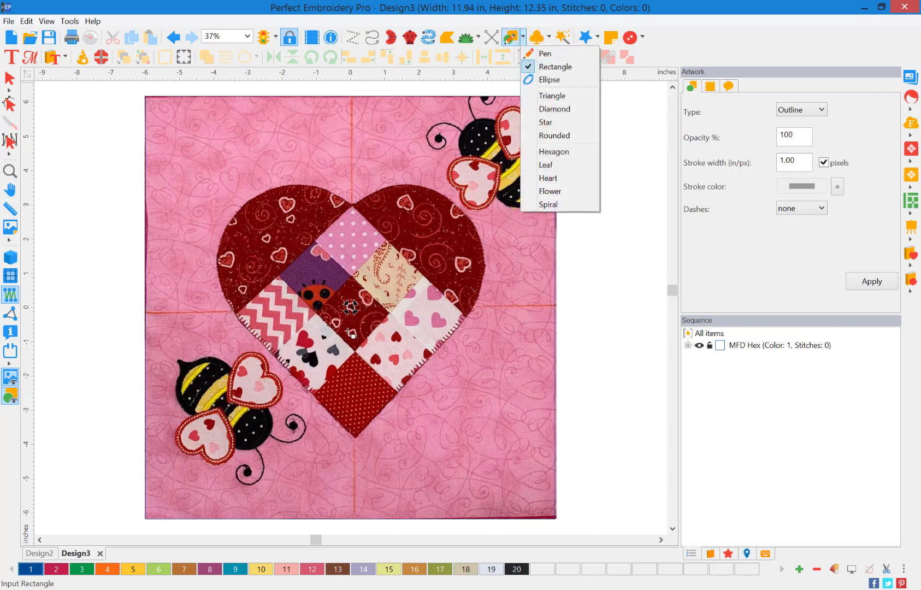
click(592, 413)
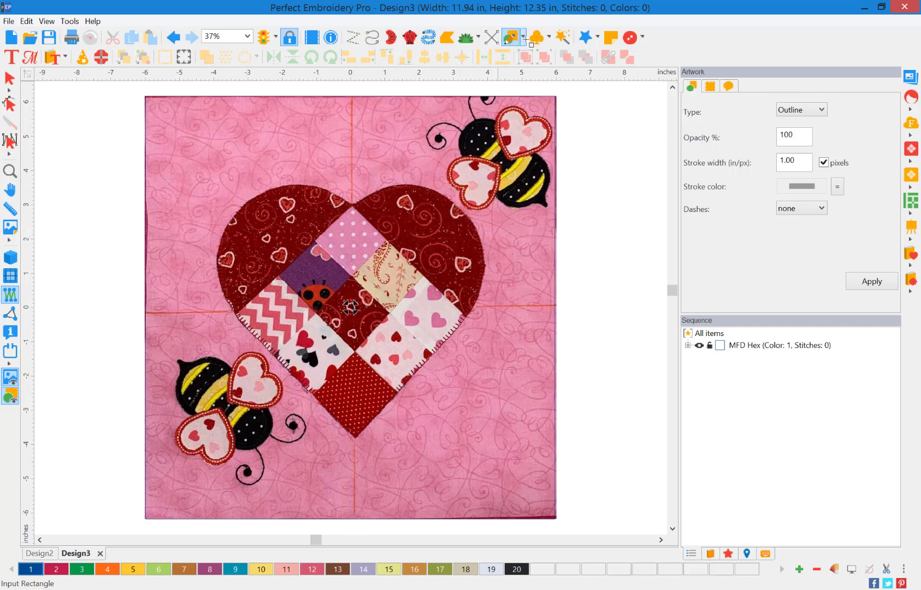
click(524, 38)
click(528, 52)
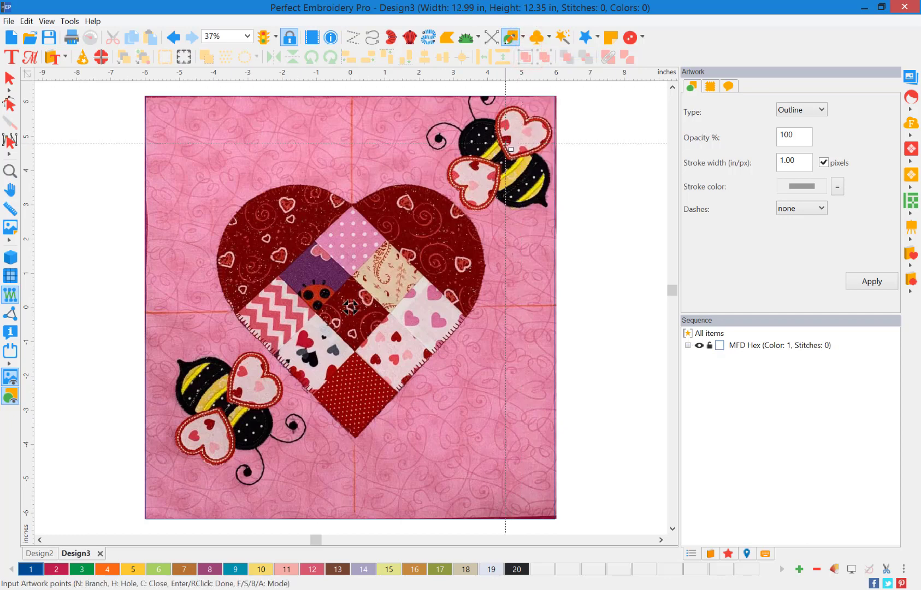
click(355, 196)
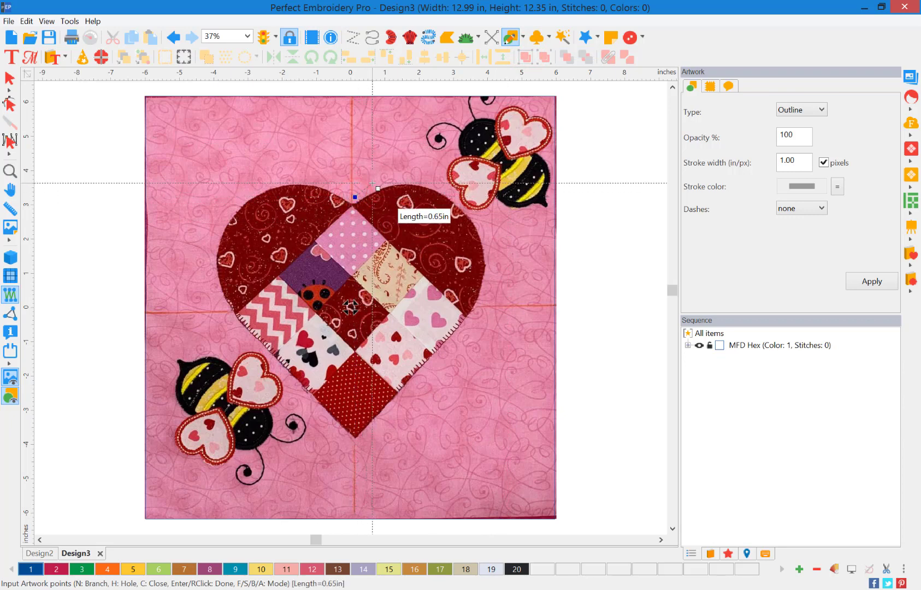
click(374, 184)
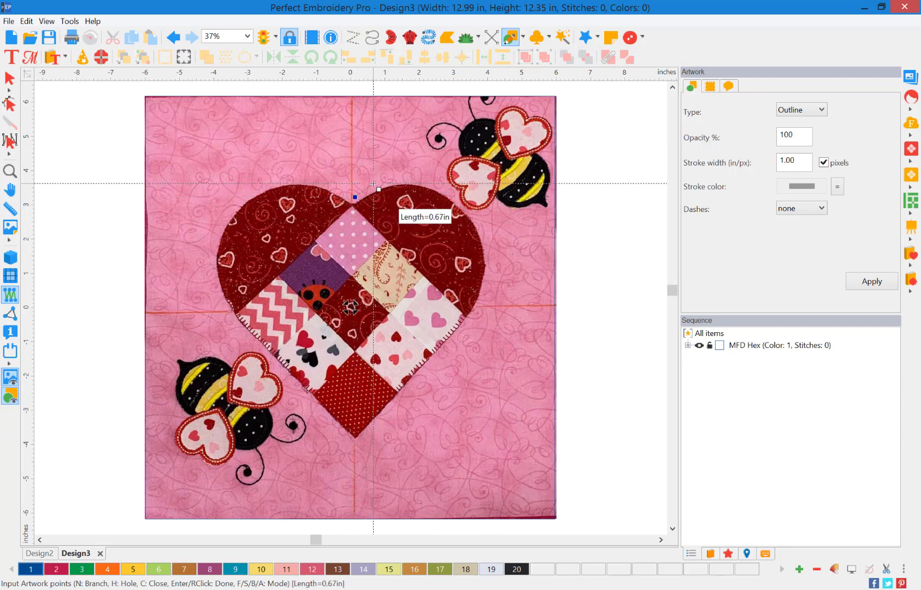
click(403, 178)
click(431, 180)
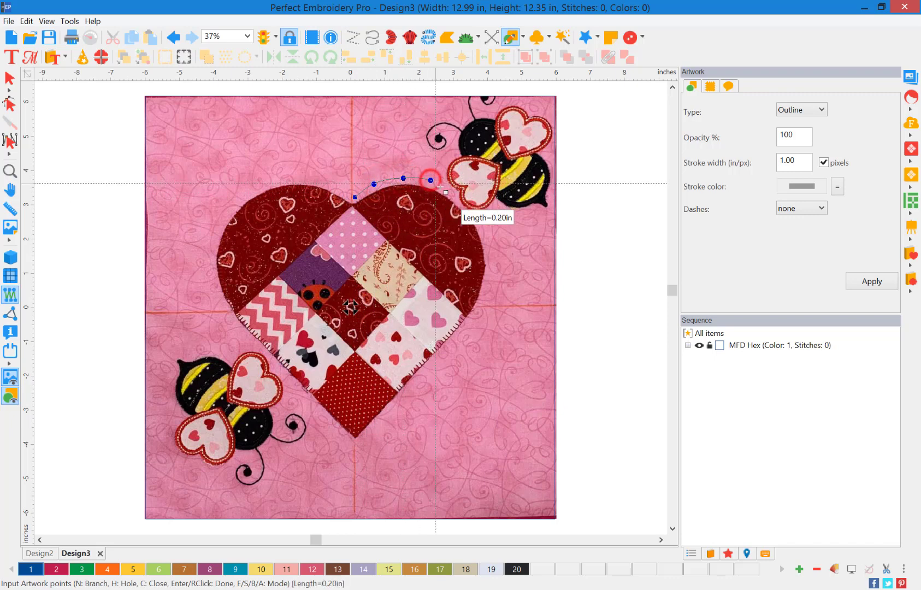
click(446, 191)
key(BackSpace)
key(BackSpace)
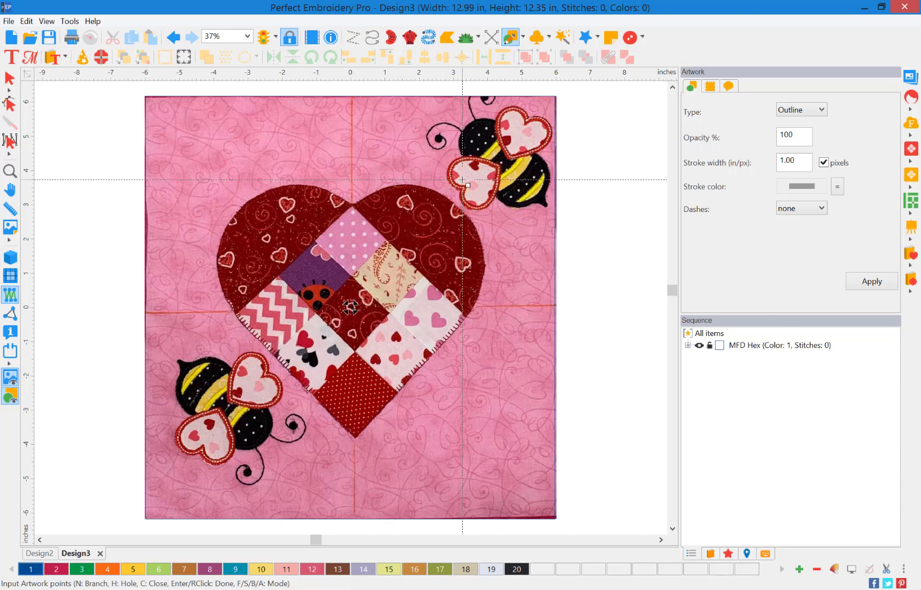
Set the outline input mode to Free hand in the general digitizing options.
click(70, 22)
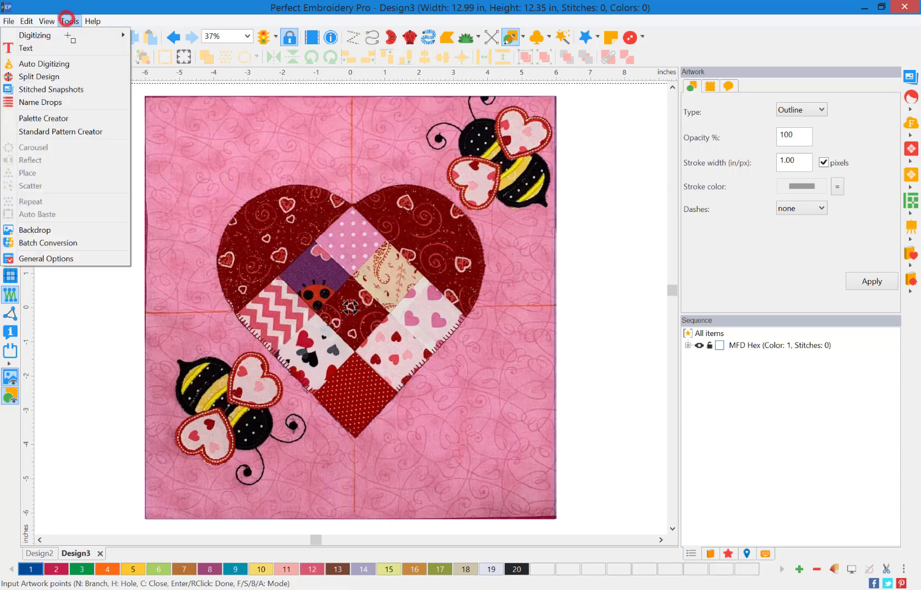
click(102, 263)
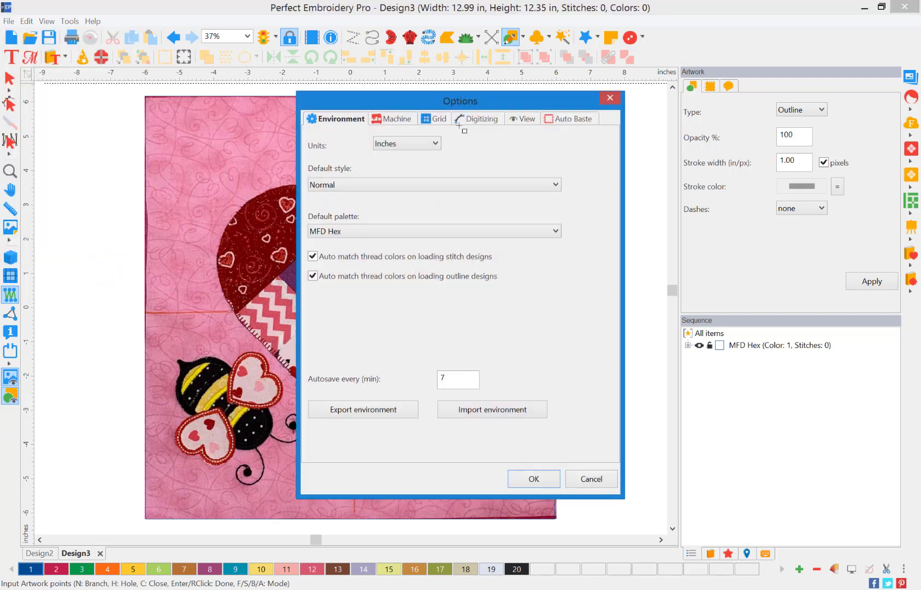
click(498, 119)
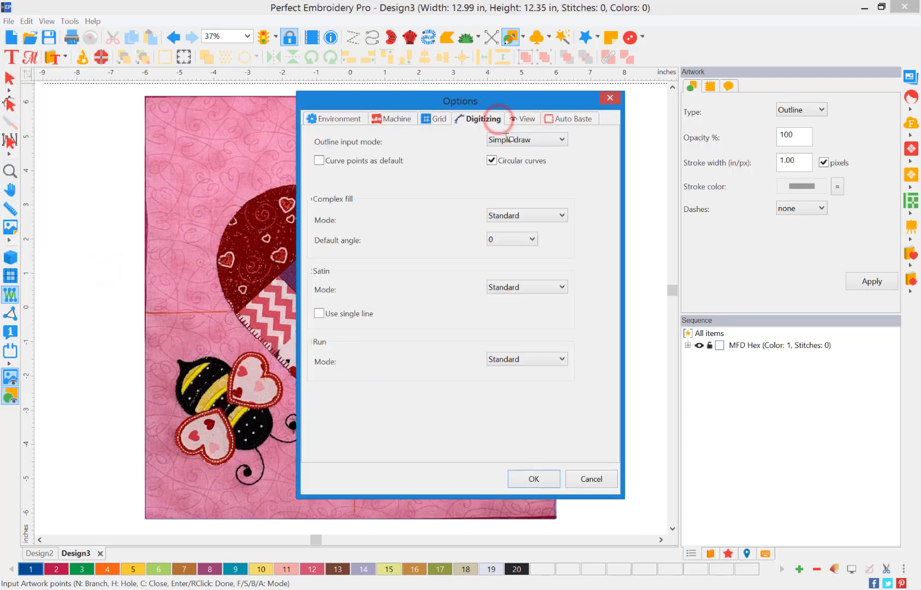
click(510, 141)
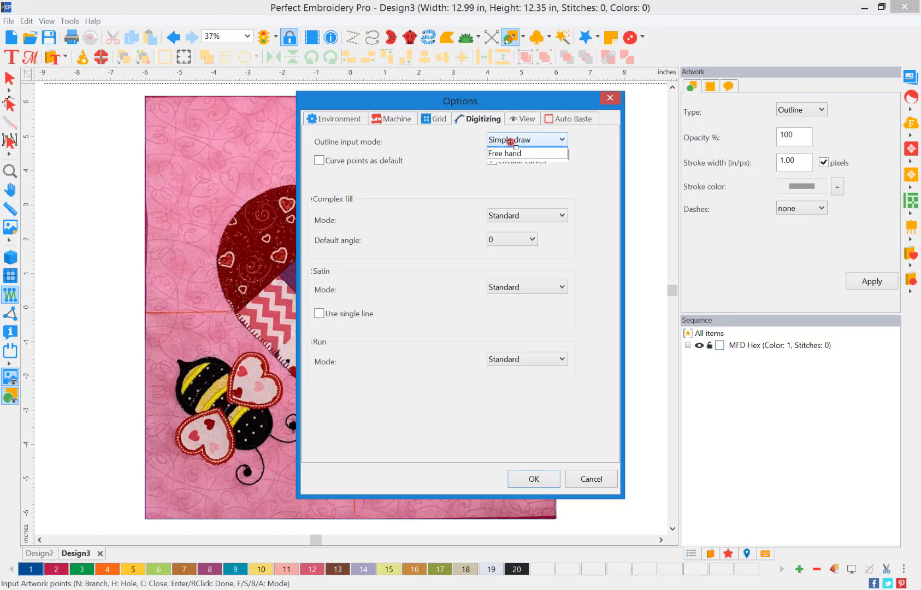
click(520, 174)
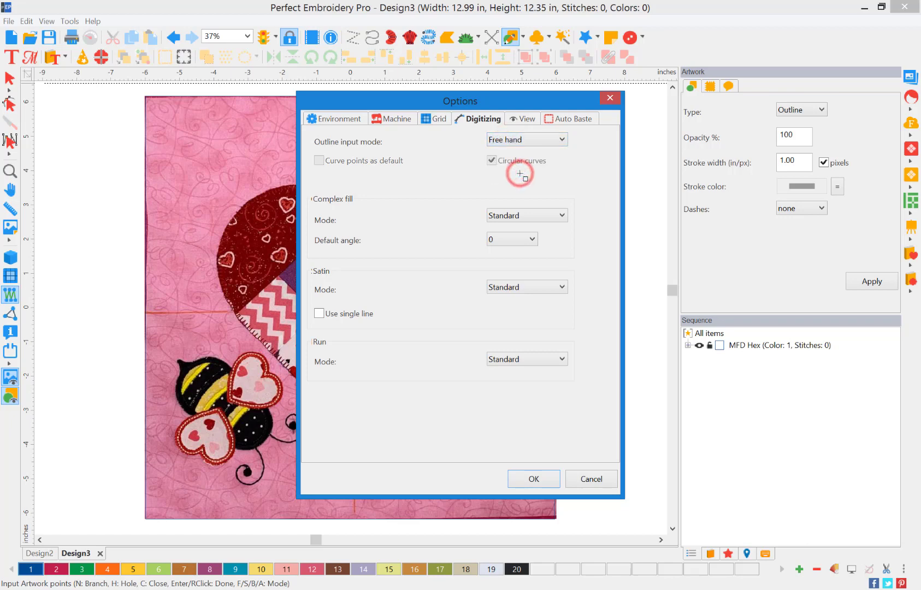
click(549, 483)
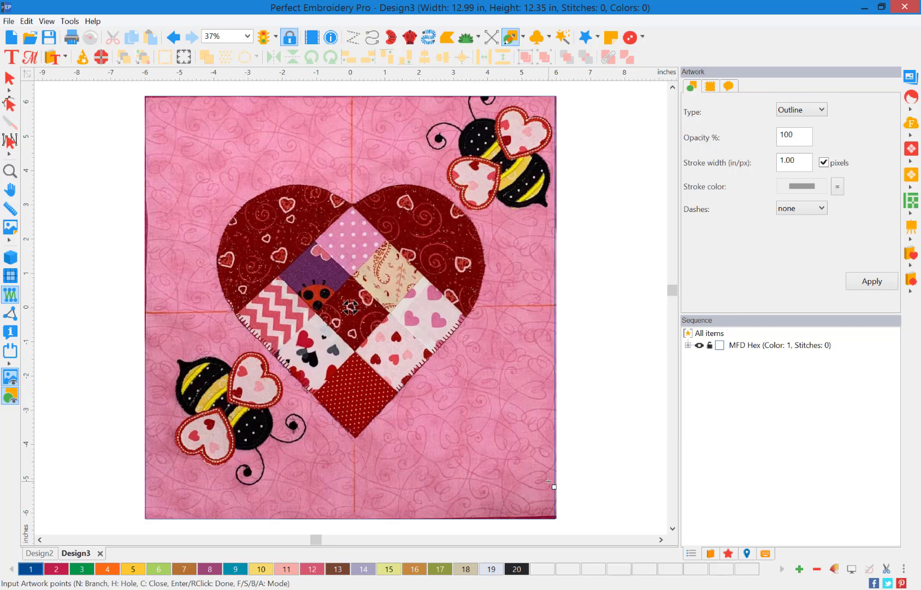
Trace a freehand outline around the heart and both bees, returning to the starting point.
click(357, 193)
drag(424, 177, 446, 157)
mouse_move(469, 121)
mouse_down()
mouse_move(512, 103)
mouse_move(552, 113)
mouse_move(555, 198)
mouse_move(549, 213)
mouse_move(530, 219)
mouse_move(488, 218)
mouse_move(478, 305)
mouse_move(433, 381)
mouse_move(379, 435)
mouse_move(355, 444)
mouse_move(300, 405)
mouse_move(243, 469)
mouse_move(186, 468)
mouse_up()
mouse_move(169, 434)
mouse_down()
mouse_move(172, 359)
mouse_move(220, 343)
mouse_move(226, 326)
mouse_move(214, 279)
mouse_move(232, 212)
mouse_move(289, 181)
mouse_move(360, 195)
mouse_up()
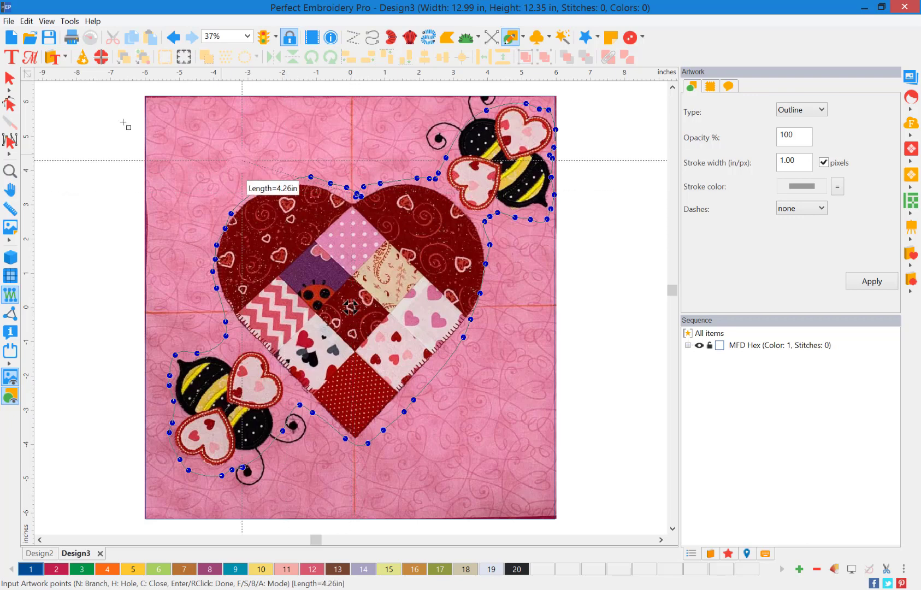
Connect the traced outline's start and end points to close the path.
click(9, 78)
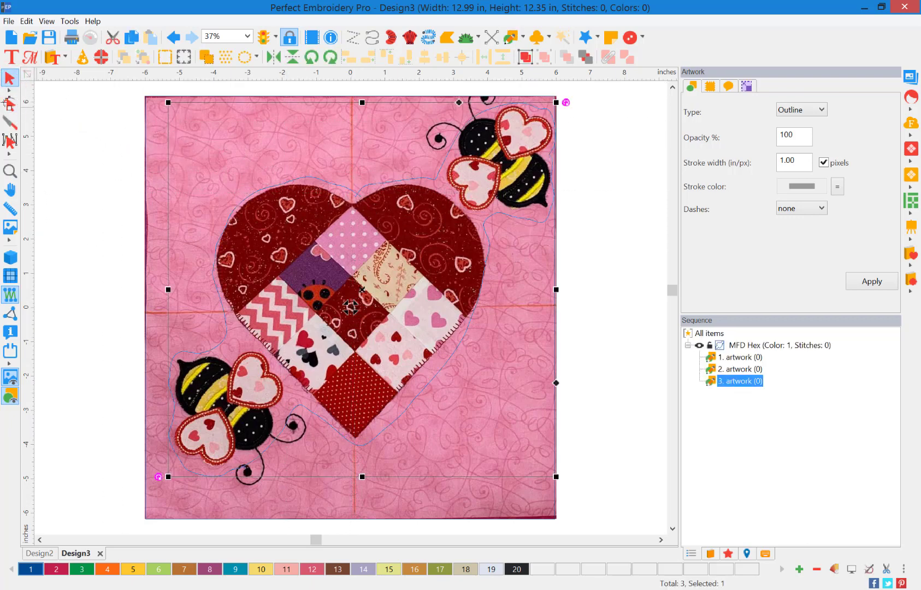
click(10, 104)
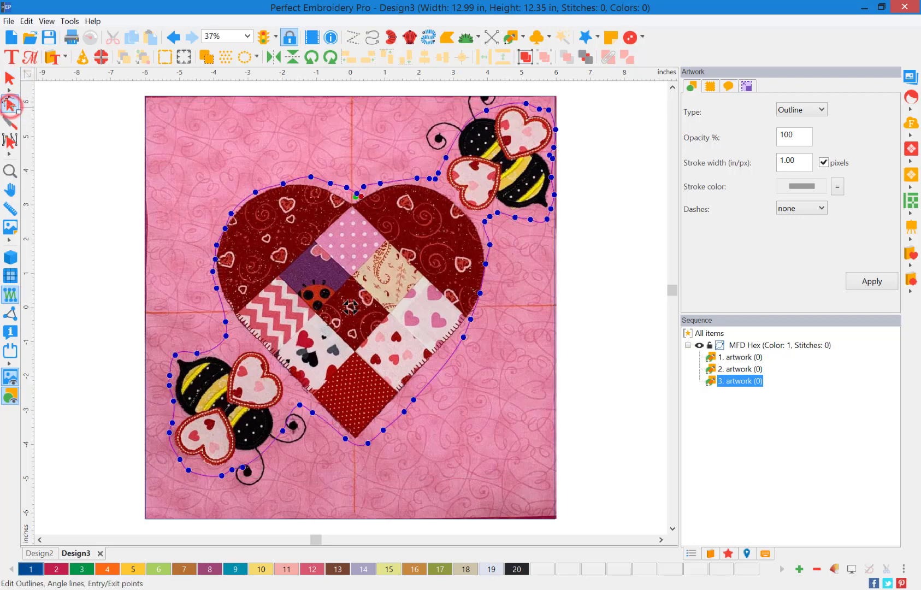
right_click(359, 195)
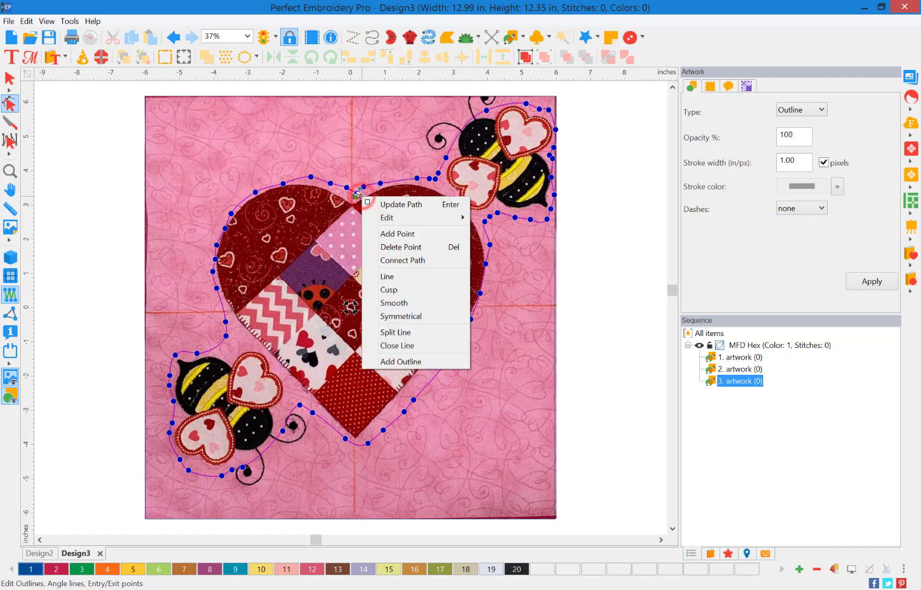
click(411, 260)
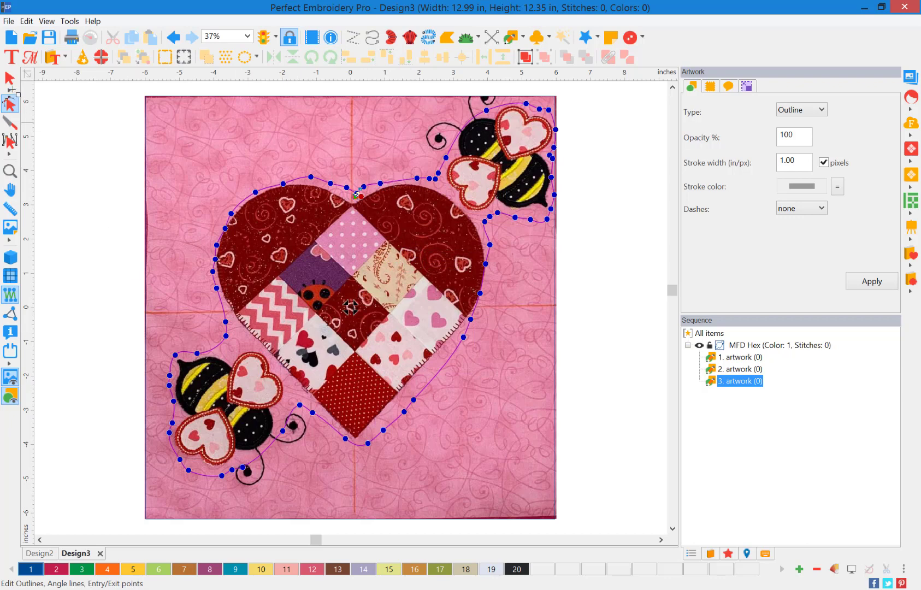
Delete the stray second artwork object from the design.
click(10, 79)
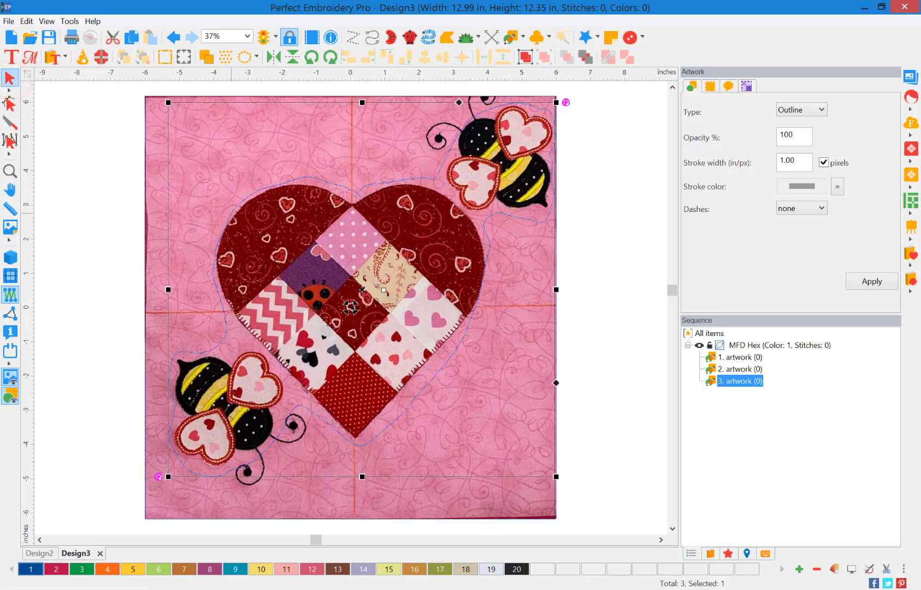
click(742, 368)
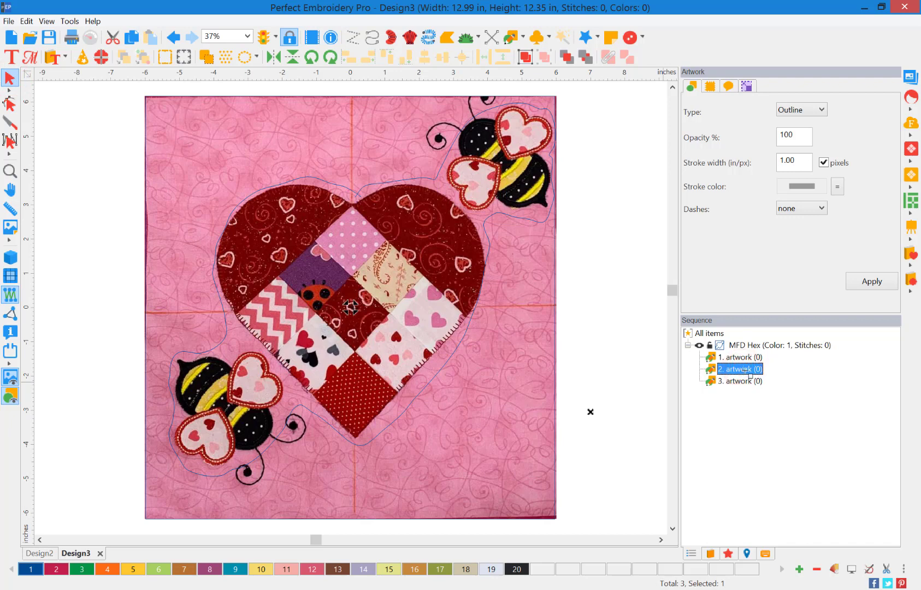
key(Delete)
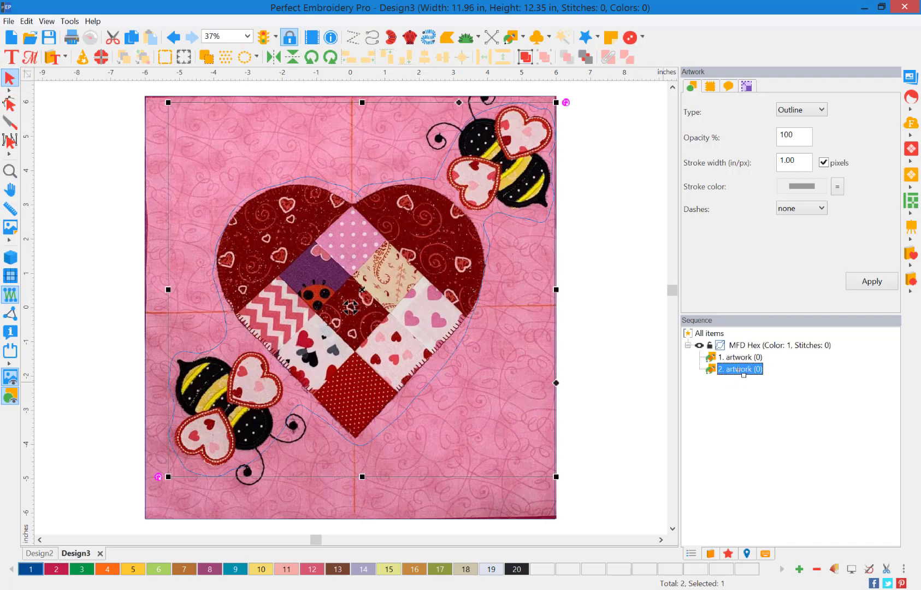
Select both artwork paths in the sequence list and combine them into a single path.
drag(738, 370, 738, 358)
ctrl+click(740, 358)
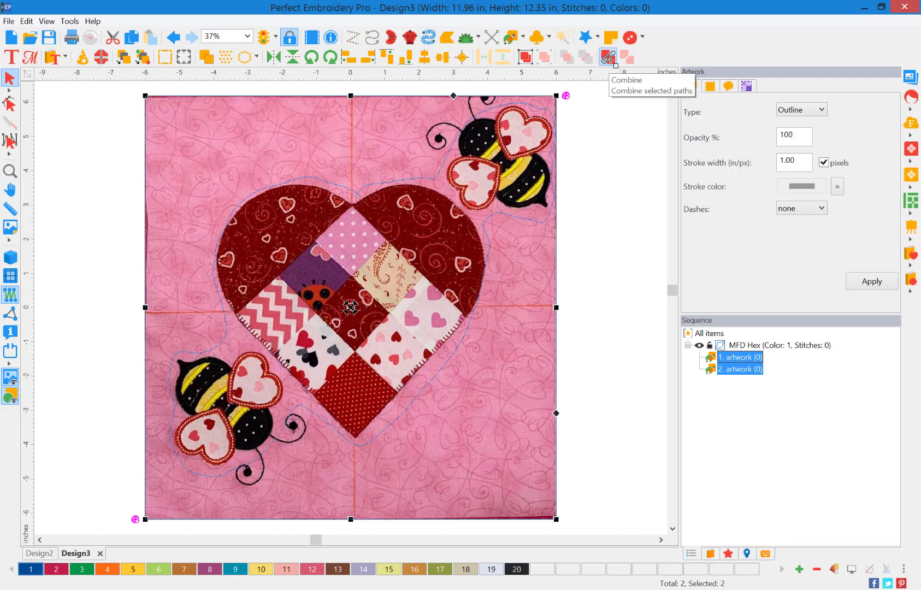
click(609, 58)
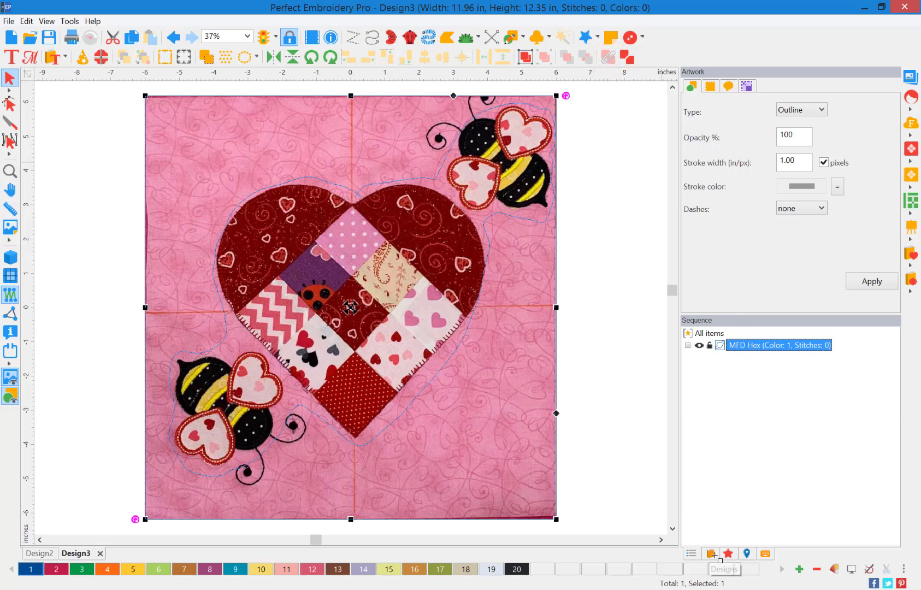
Apply a stippling maze fill effect to the combined path by dropping it onto the design.
click(735, 560)
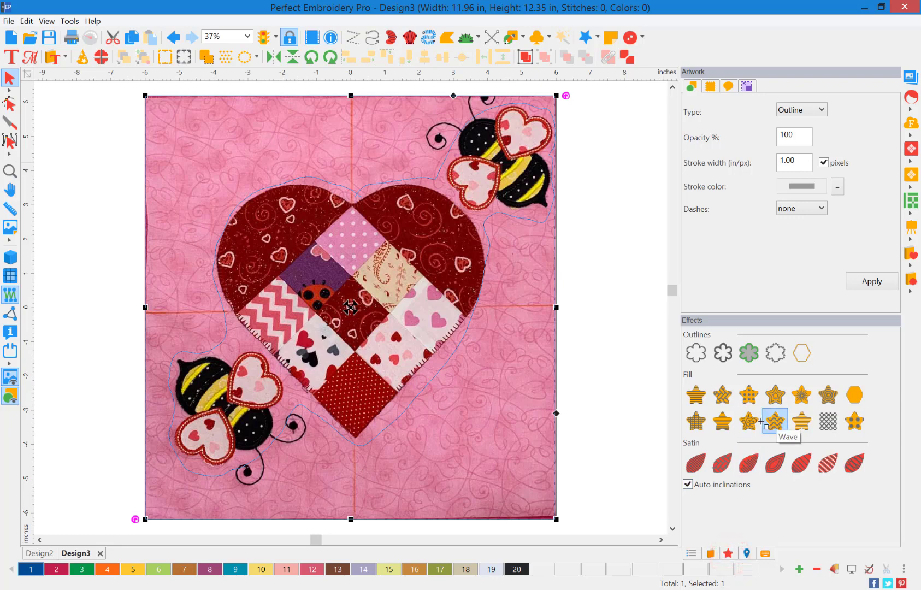
drag(748, 420, 522, 414)
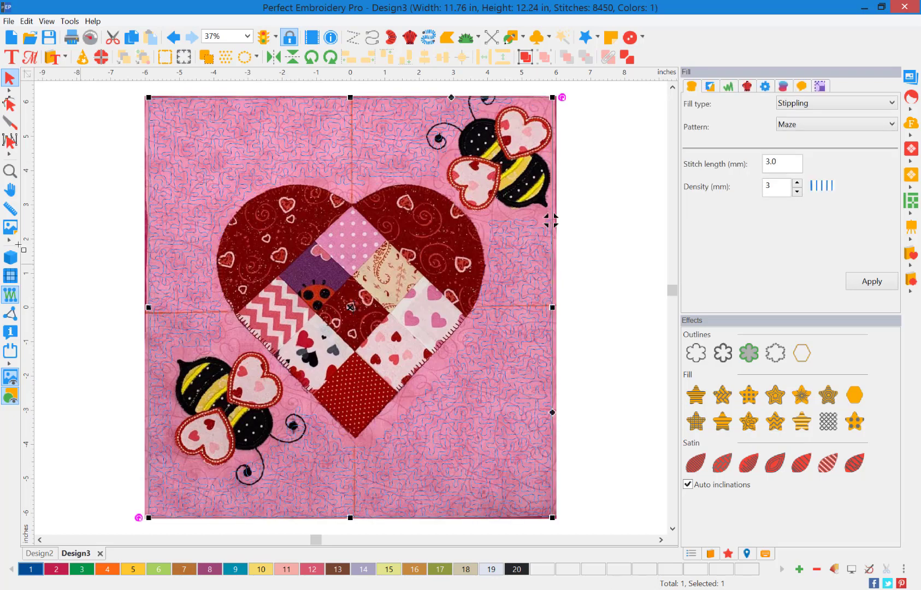
Set the stipple fill's density to 6 mm and hide the backdrop photo.
click(76, 255)
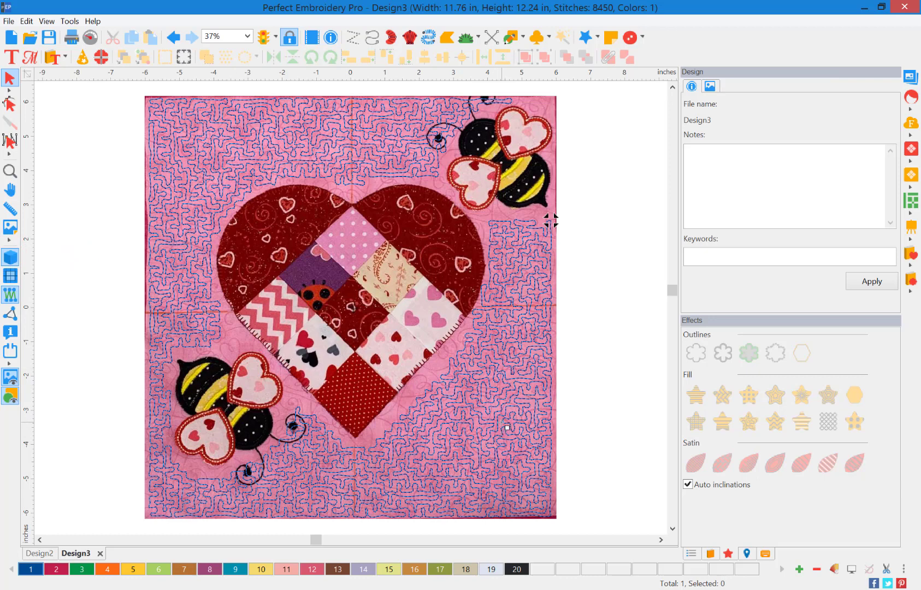
click(490, 411)
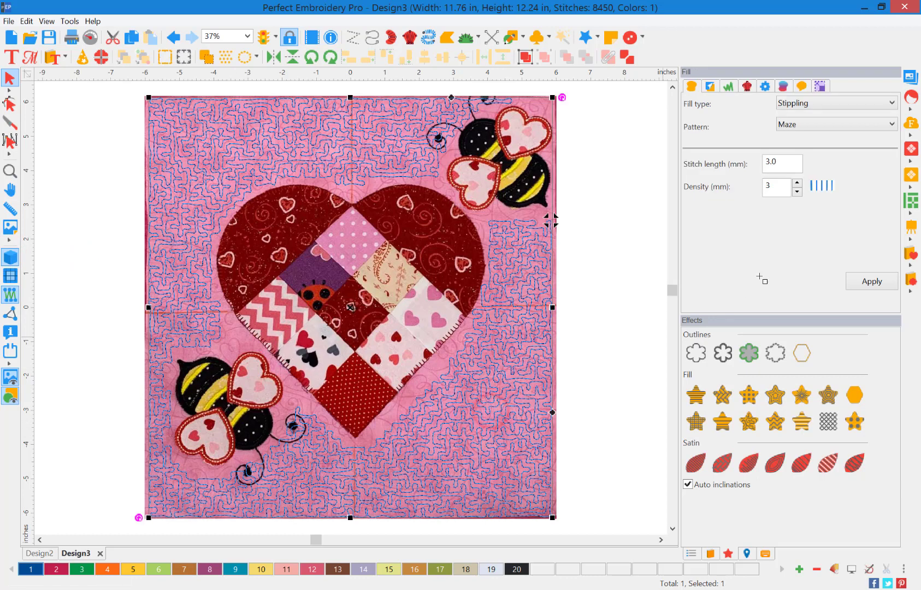
double_click(783, 187)
text(6)
click(872, 282)
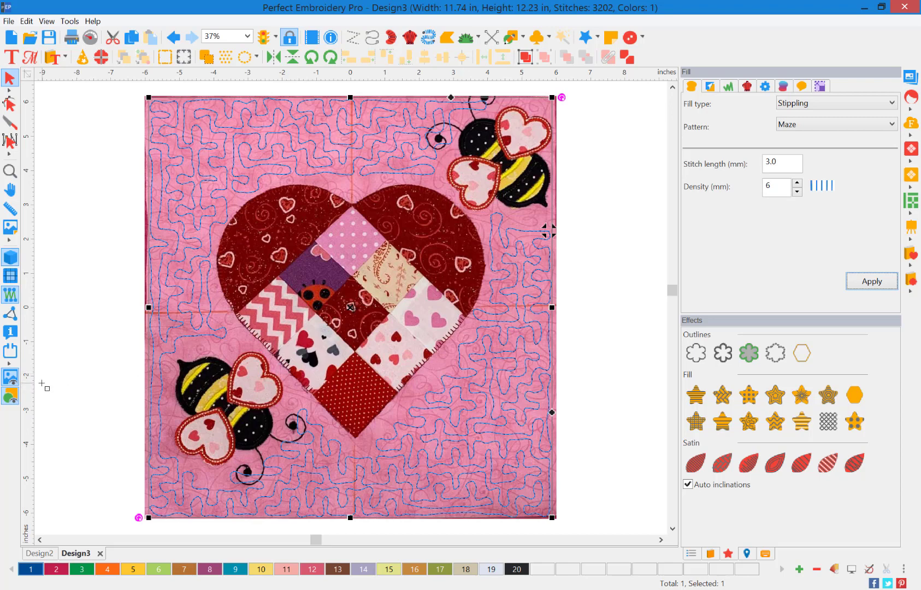
click(10, 376)
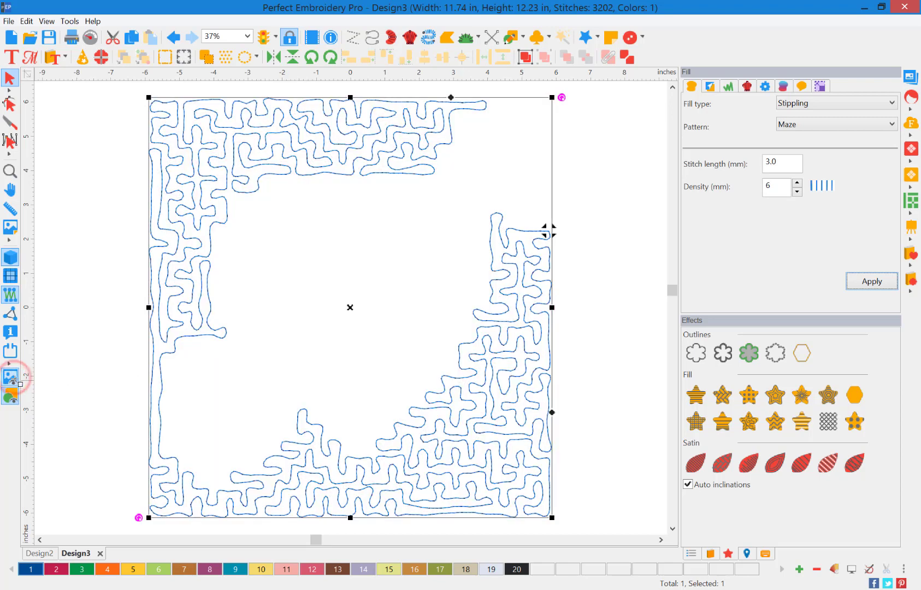